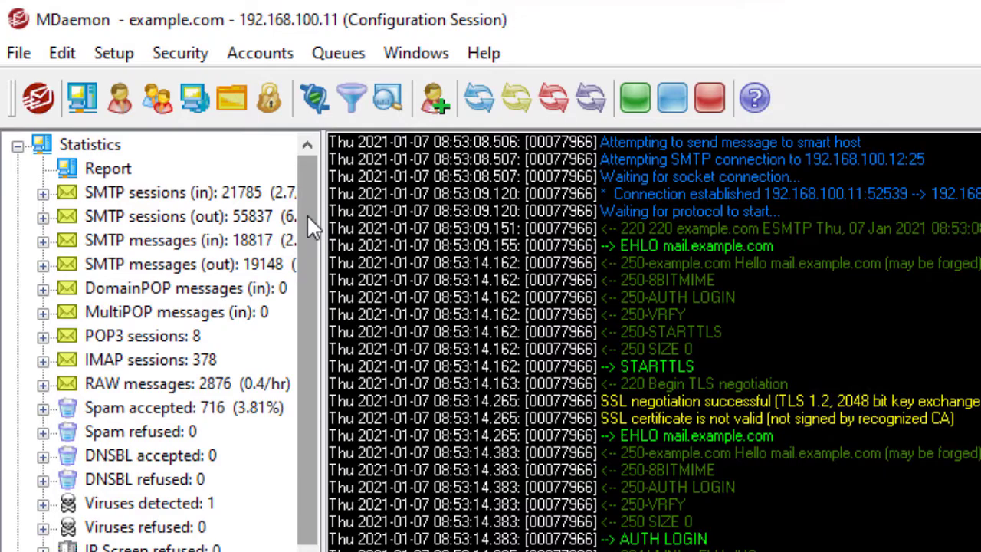
Step: Open Setup > Server Settings and go to the Message Recall page
{"action": "left_click", "coordinate": [112, 53]}
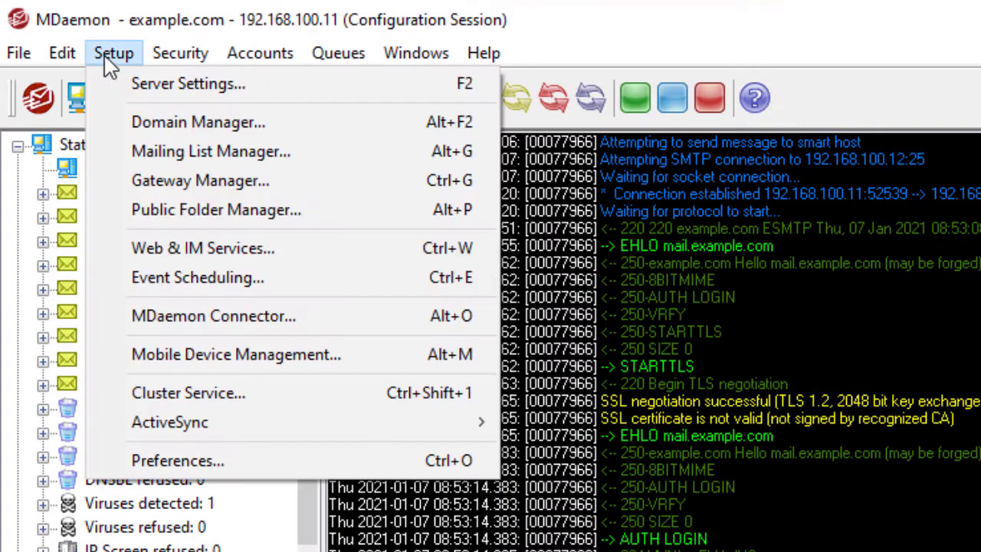
{"action": "left_click", "coordinate": [188, 84]}
{"action": "left_click", "coordinate": [158, 311]}
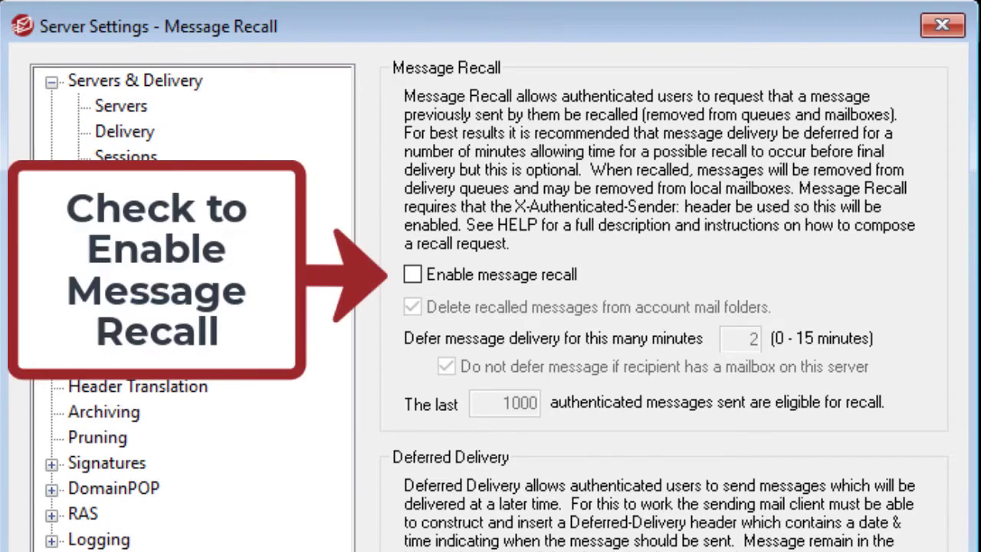
Step: Check 'Enable message recall', keeping 2 defer minutes and the last 1000 messages
{"action": "left_click", "coordinate": [414, 274]}
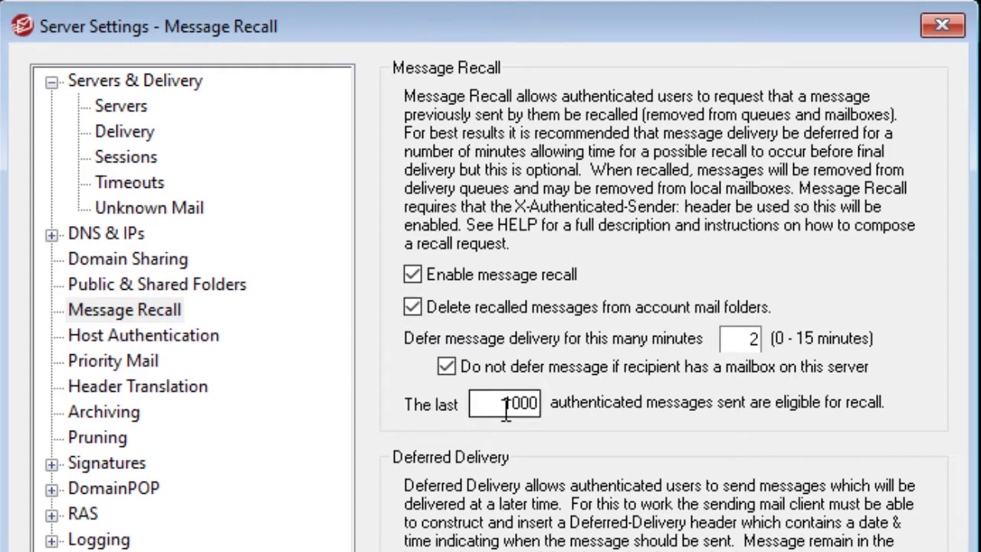
{"action": "left_click_drag", "start_coordinate": [502, 404], "coordinate": [545, 404]}
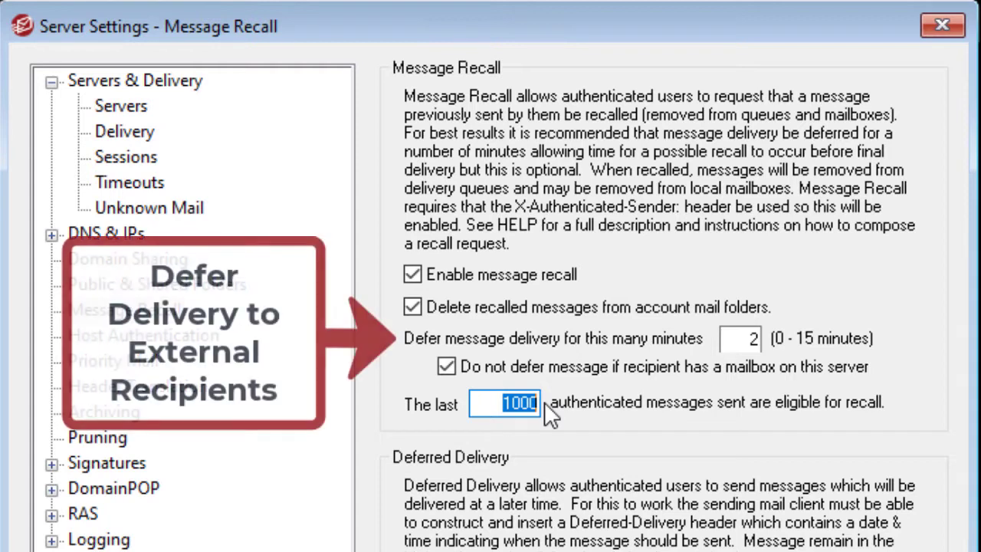
{"action": "double_click", "coordinate": [751, 340]}
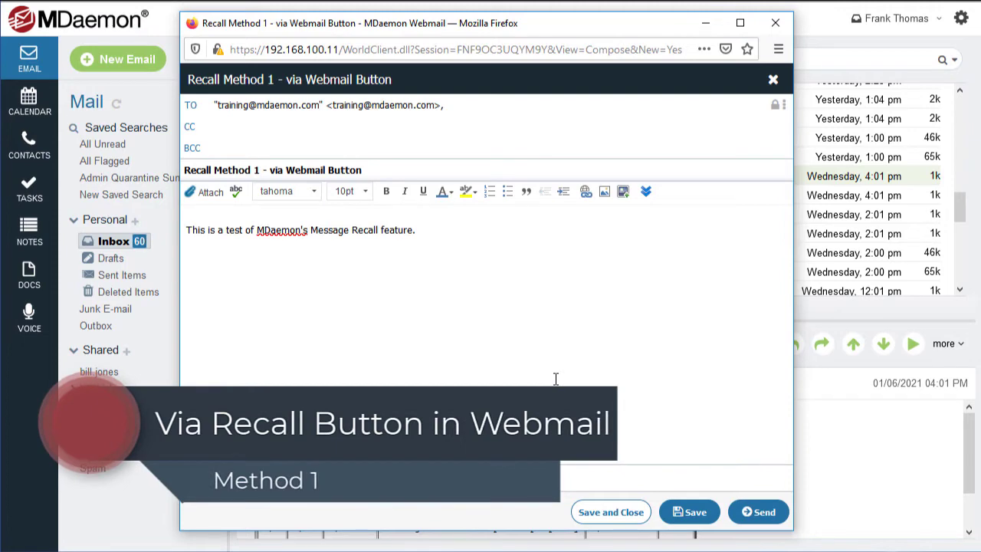
Step: Send the Recall Method 1 test message, then recall it from Sent Items
{"action": "left_click", "coordinate": [765, 512]}
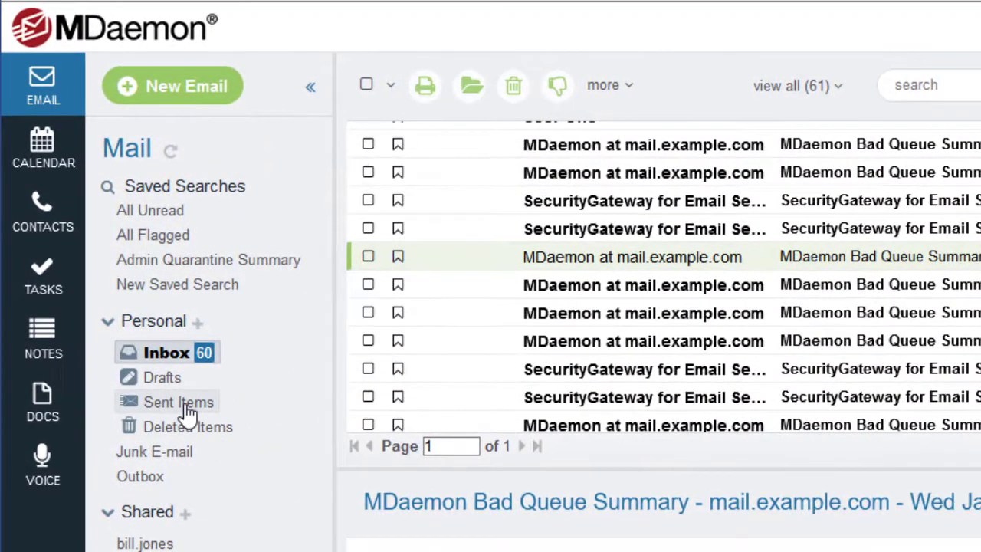
{"action": "left_click", "coordinate": [187, 412]}
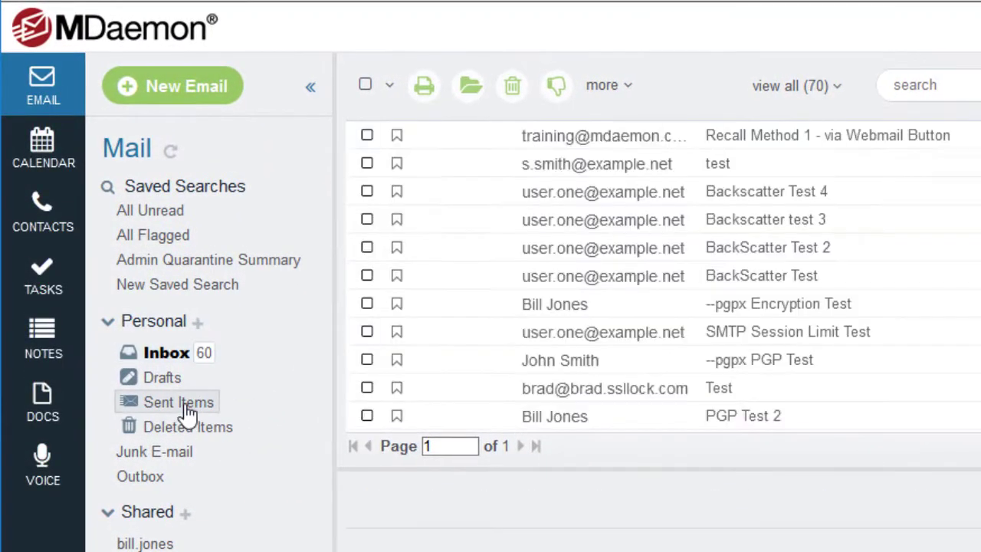
{"action": "double_click", "coordinate": [809, 136]}
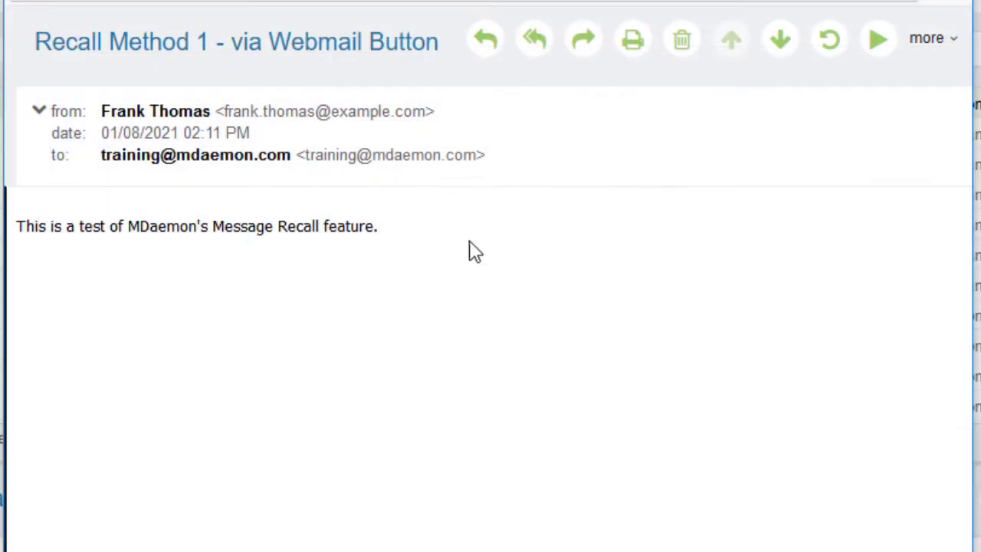
{"action": "left_click", "coordinate": [829, 41]}
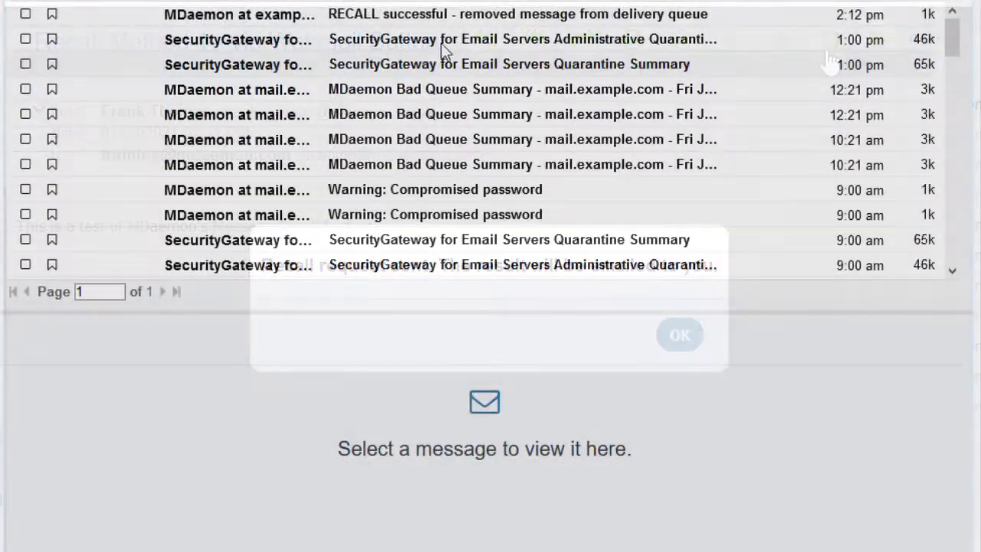
{"action": "left_click", "coordinate": [463, 23]}
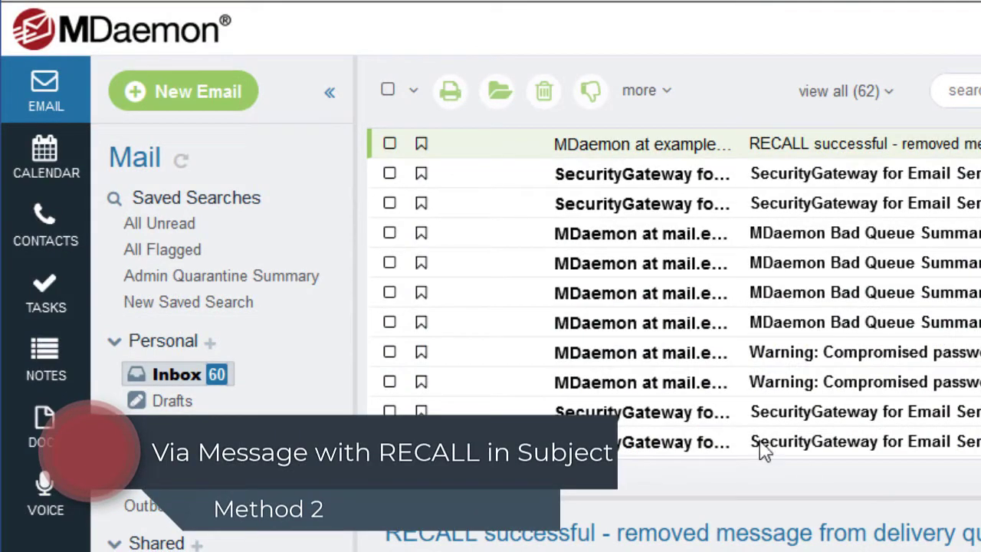
Step: Email the MDaemon server address with subject RECALL and open the RECALL successful notice
{"action": "left_click", "coordinate": [204, 99]}
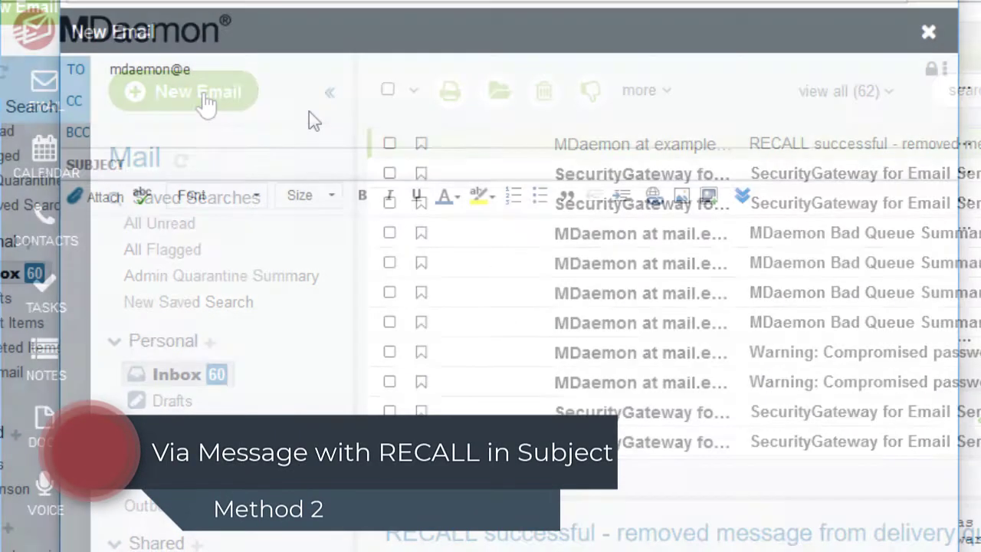
{"action": "type", "text": "example.com"}
{"action": "key", "text": "Tab"}
{"action": "type", "text": "RECALL"}
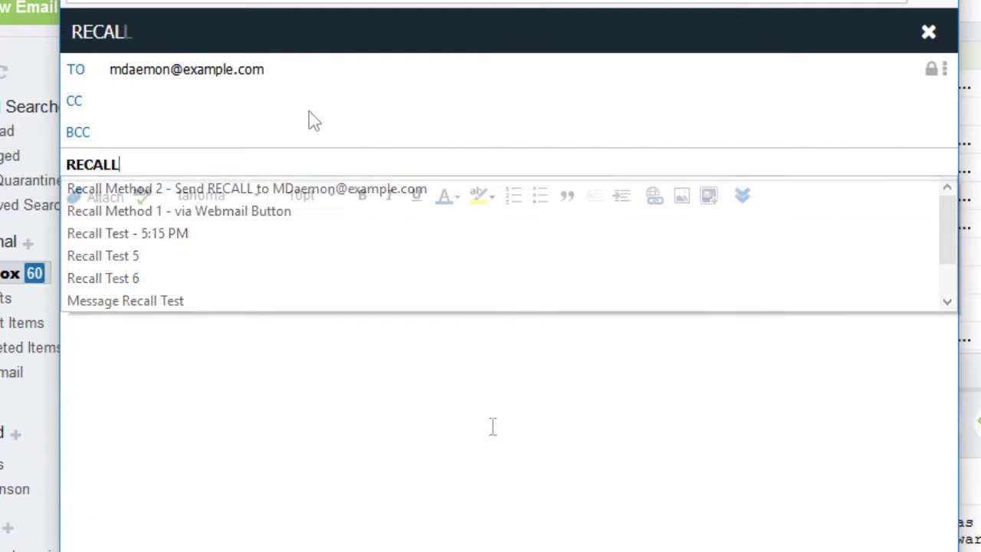
{"action": "key", "text": "Tab"}
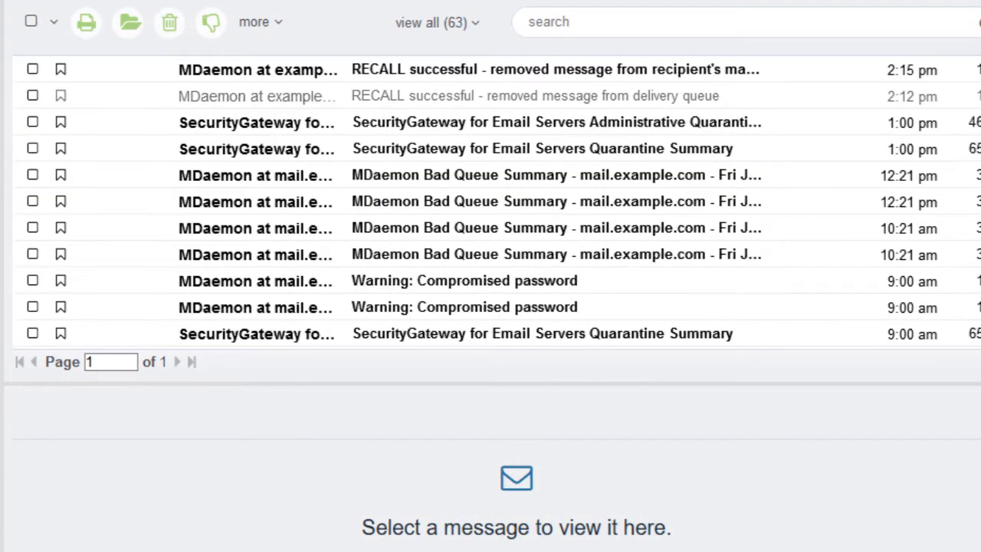
{"action": "left_click", "coordinate": [513, 75]}
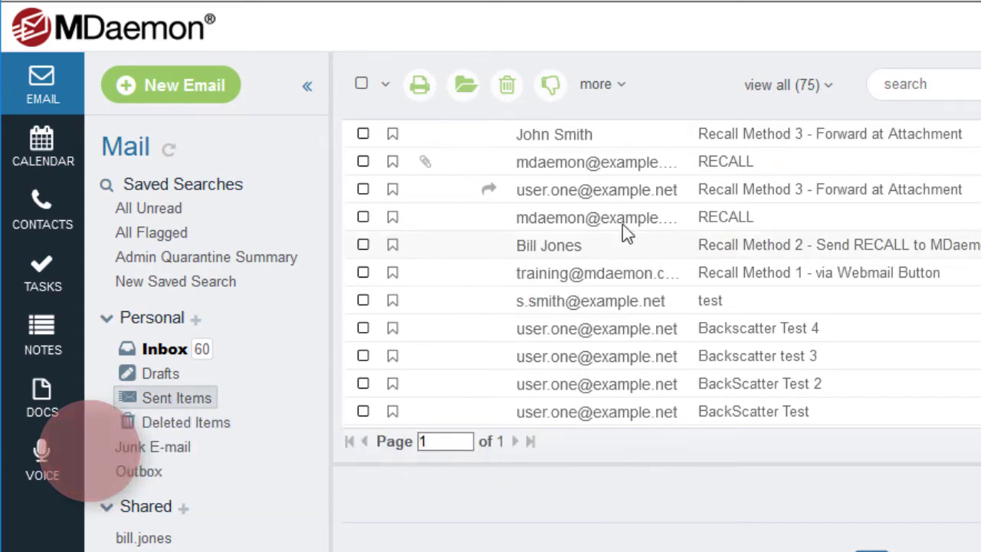
Step: Open the Recall Method 3 message and forward it as an attachment
{"action": "double_click", "coordinate": [749, 136]}
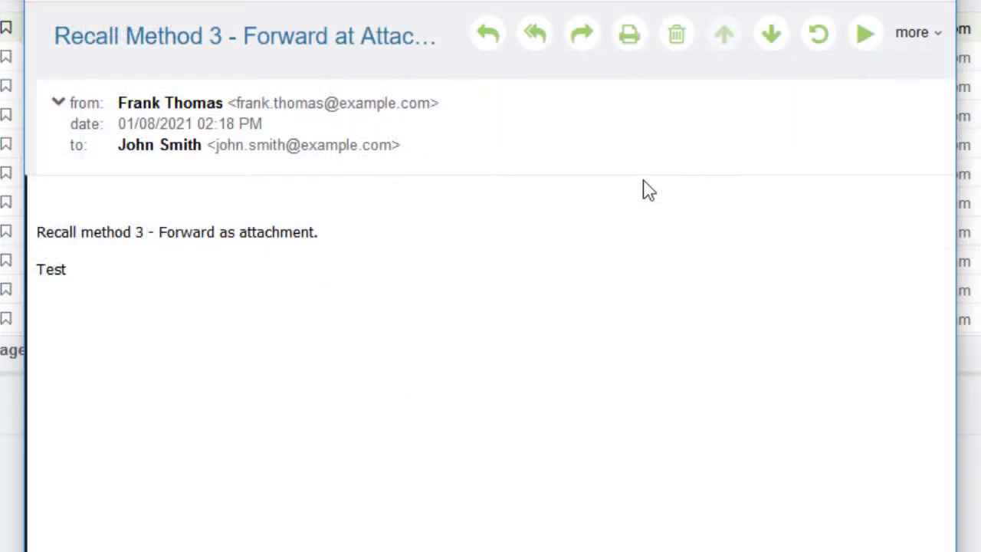
{"action": "left_click", "coordinate": [936, 38]}
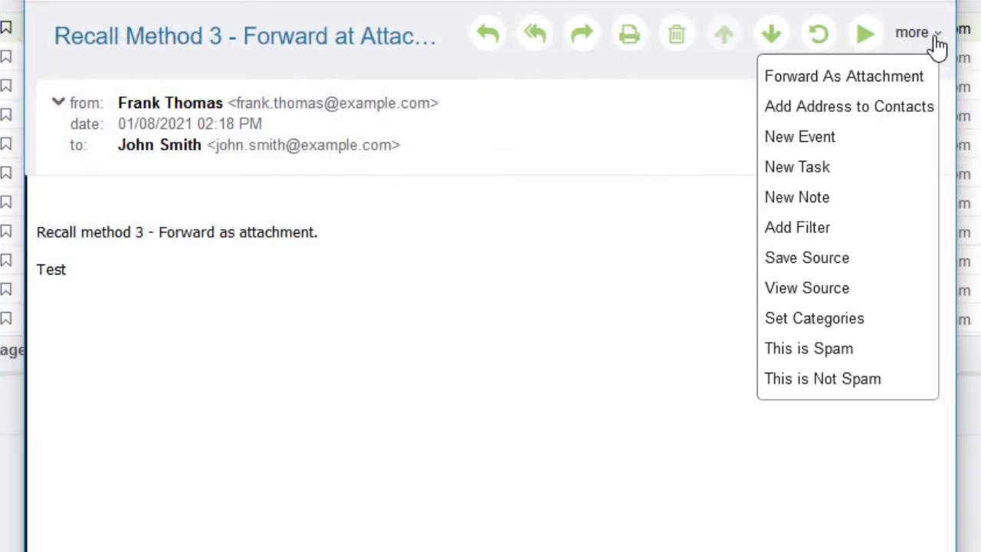
{"action": "left_click", "coordinate": [811, 83]}
Step: Send the forward to the MDaemon address with subject RECALL and open the resulting notice
{"action": "type", "text": "m"}
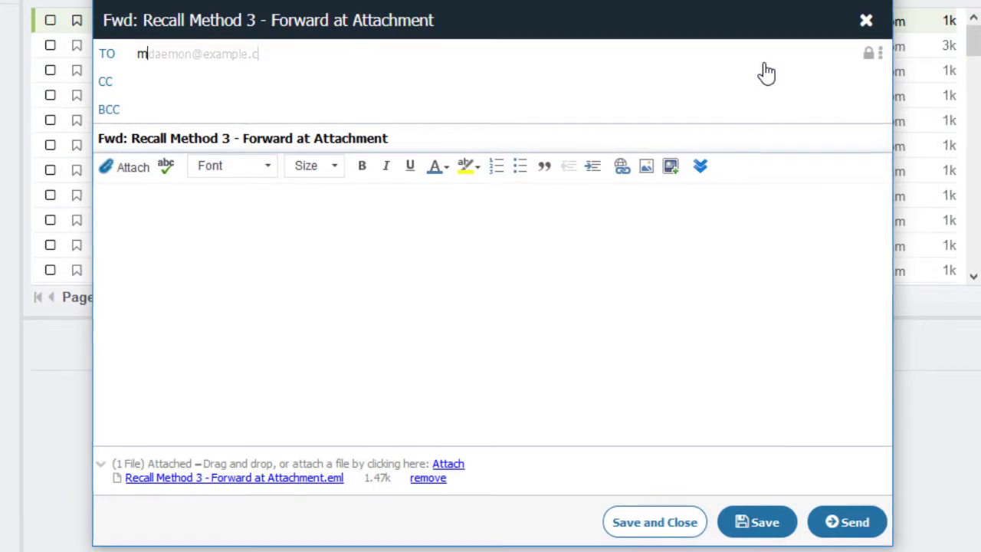
{"action": "key", "text": "Tab"}
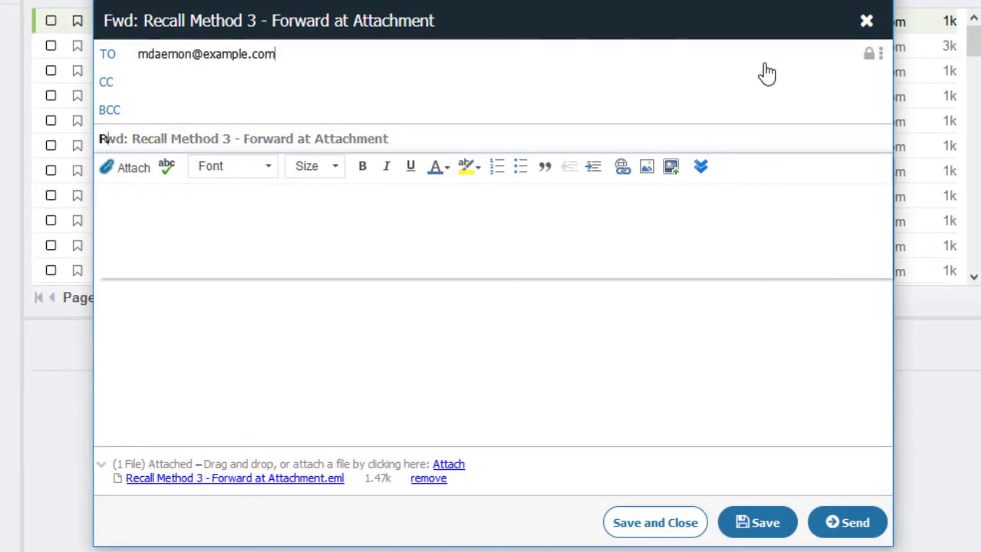
{"action": "type", "text": "RECALL"}
{"action": "left_click", "coordinate": [683, 243]}
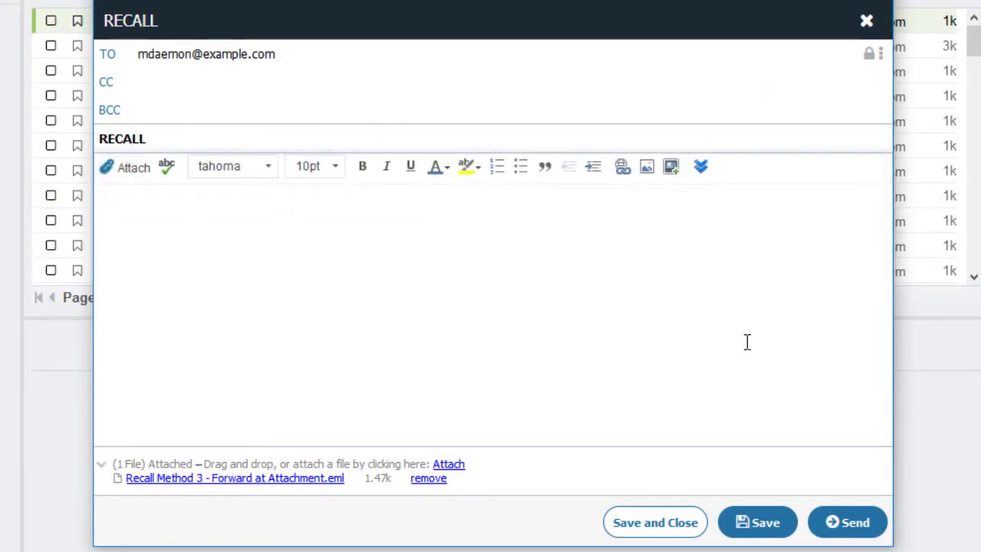
{"action": "left_click", "coordinate": [863, 527]}
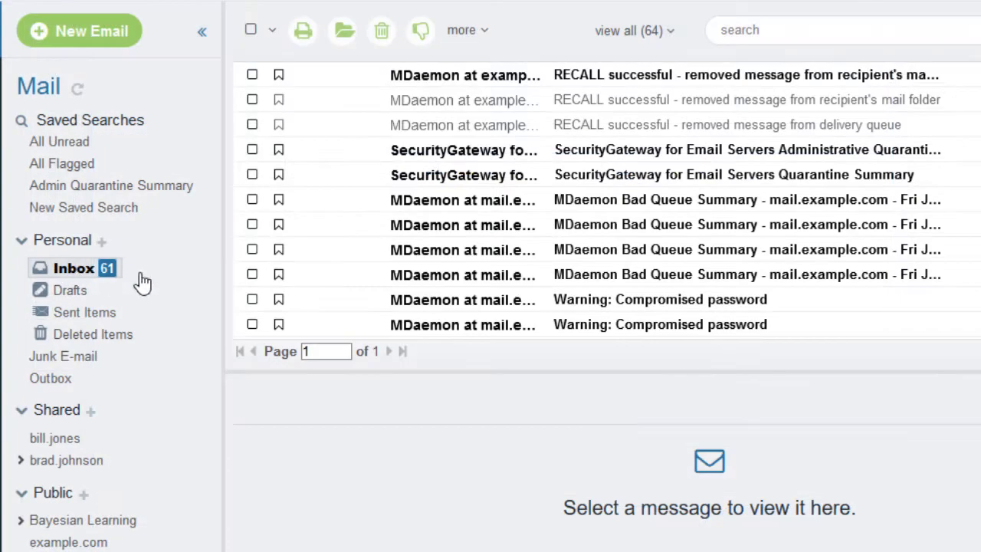
{"action": "left_click", "coordinate": [674, 75]}
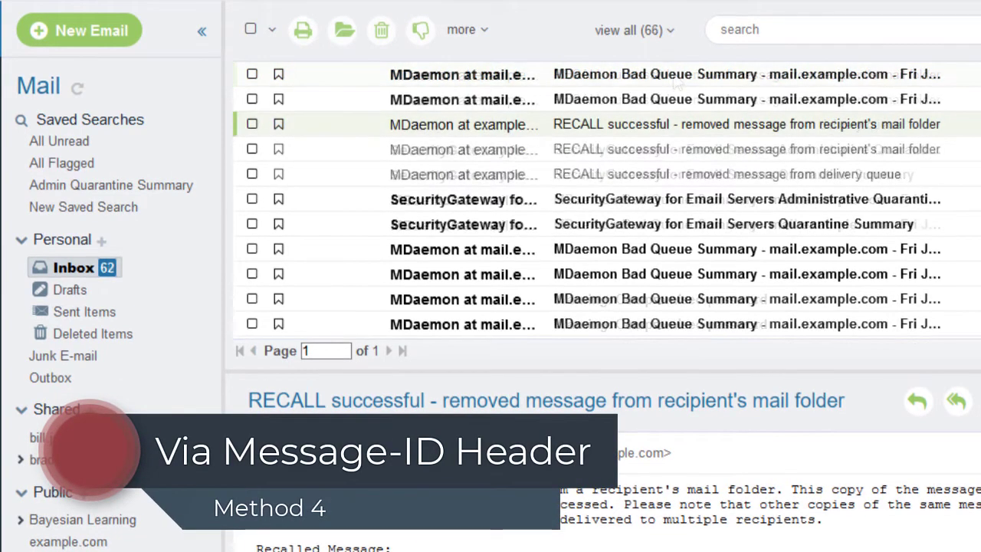
Step: Copy the Message-ID header from the Recal Method 4 message's source in Sent Items
{"action": "left_click", "coordinate": [81, 312]}
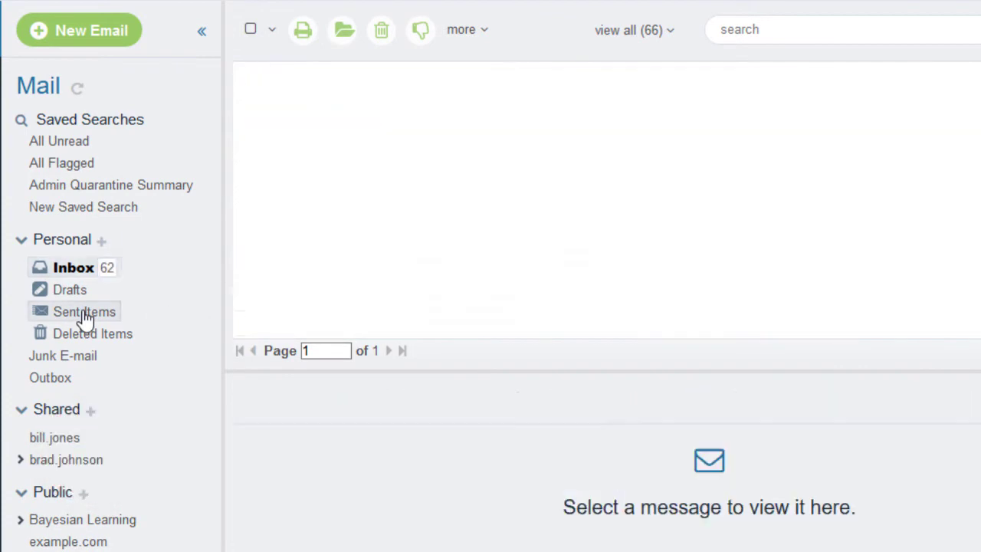
{"action": "double_click", "coordinate": [595, 77]}
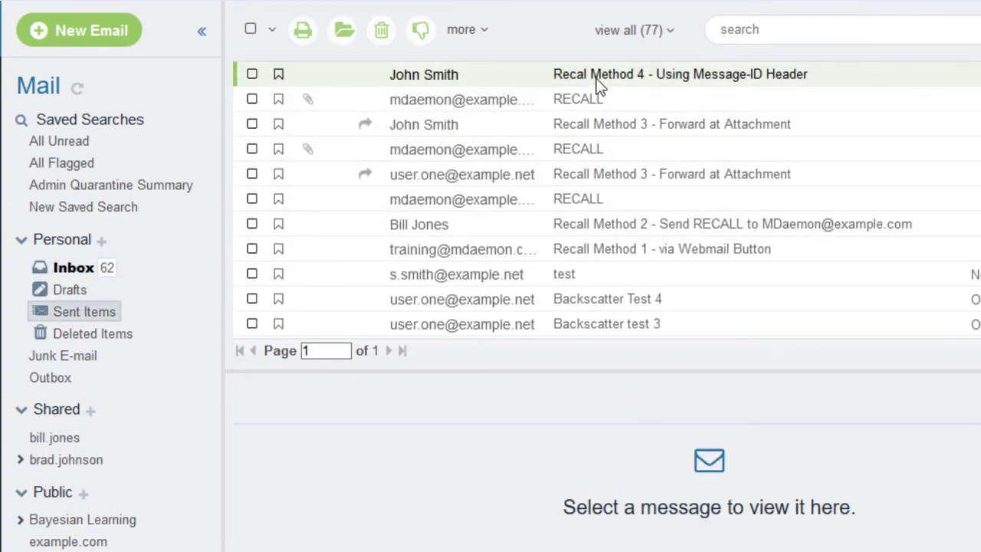
{"action": "left_click", "coordinate": [931, 116]}
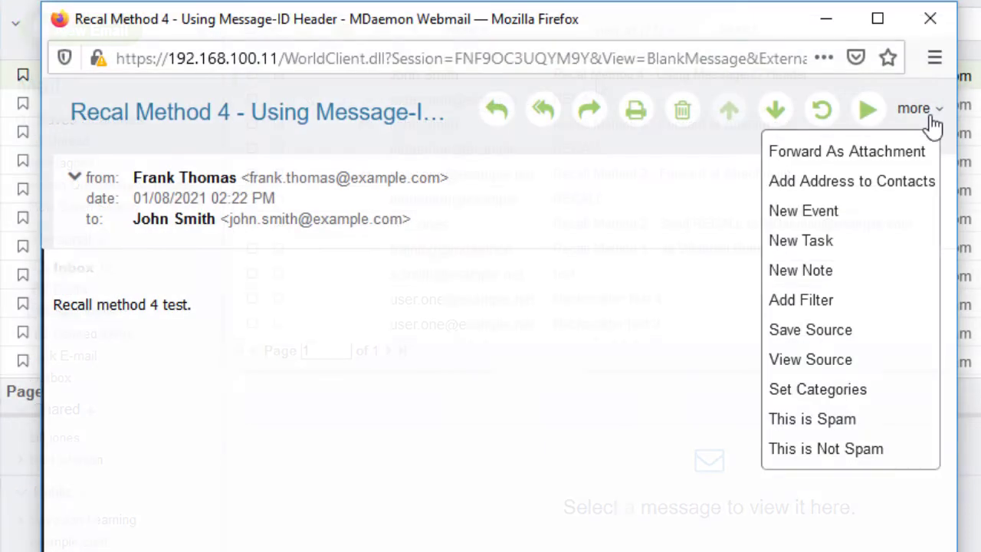
{"action": "left_click", "coordinate": [818, 365]}
{"action": "left_click_drag", "start_coordinate": [157, 237], "coordinate": [653, 253]}
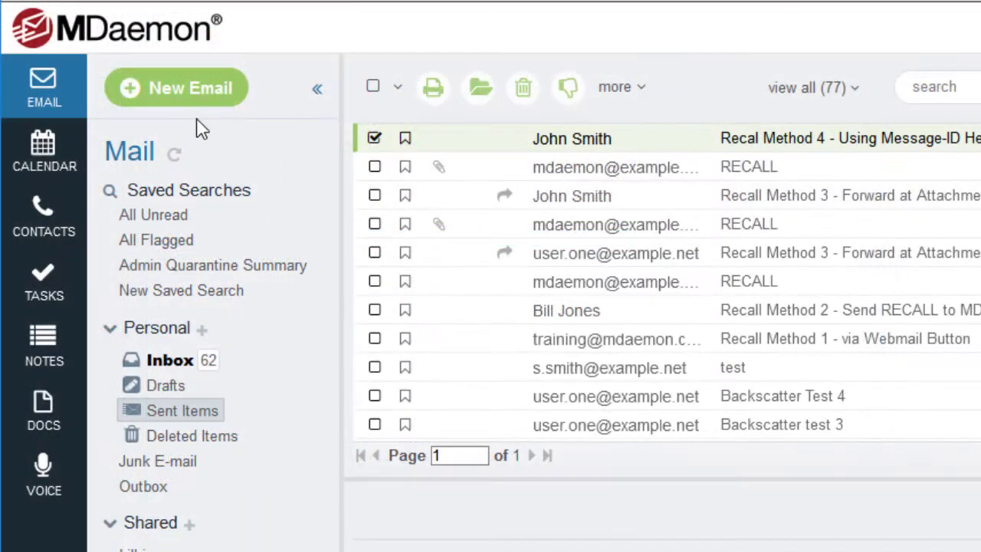
Step: Send RECALL plus the Message-ID to the MDaemon address and open the 2:24 pm notice
{"action": "left_click", "coordinate": [188, 107]}
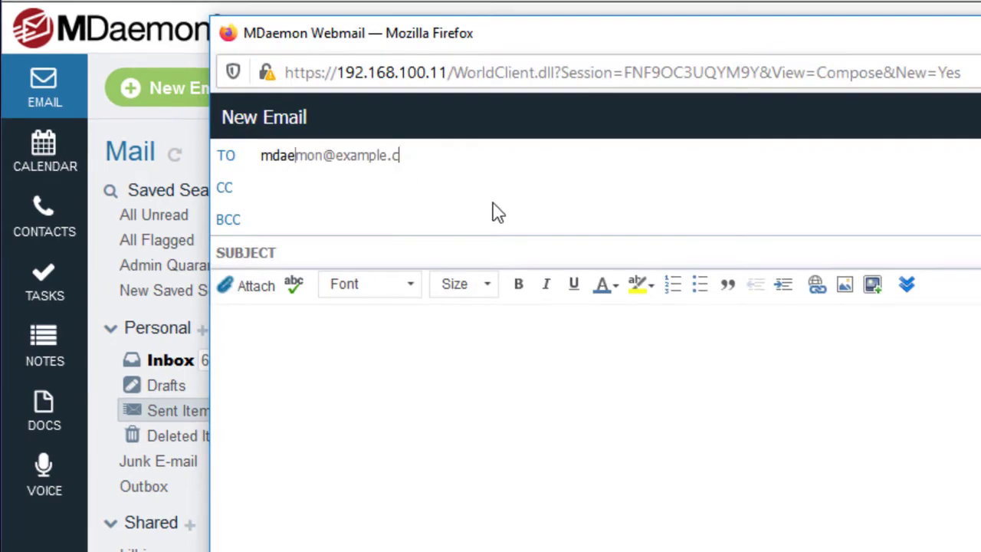
{"action": "key", "text": "Tab"}
{"action": "key", "text": "Tab"}
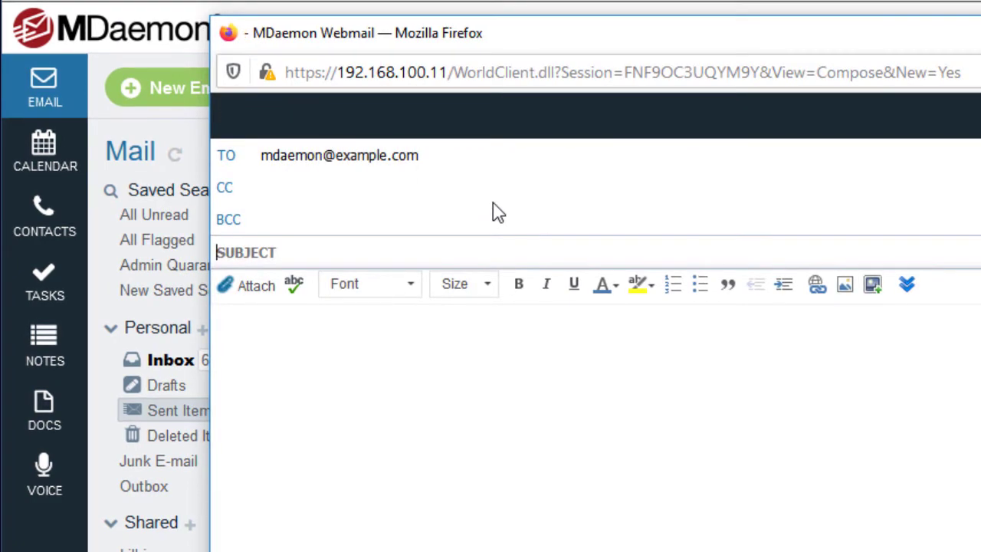
{"action": "type", "text": "RECALL"}
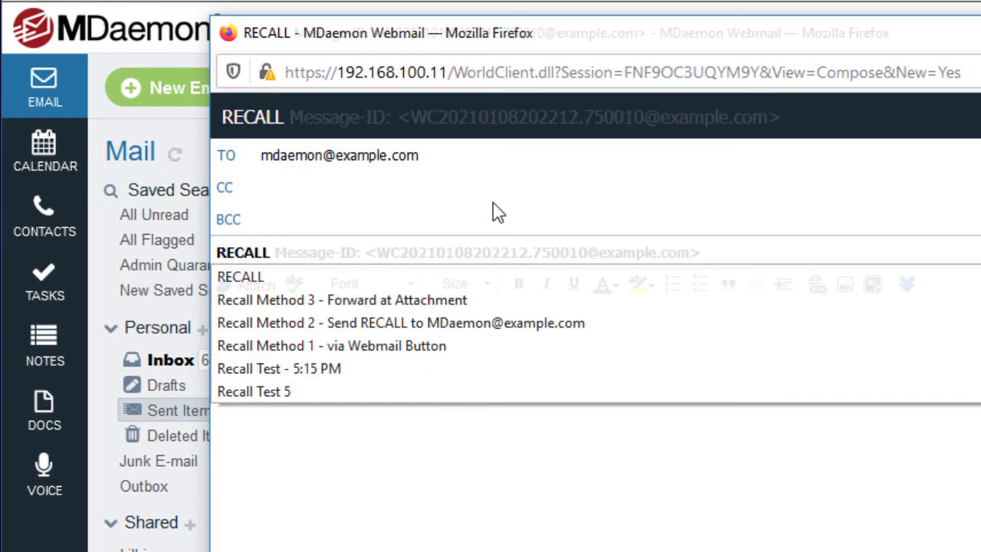
{"action": "key", "text": "Return"}
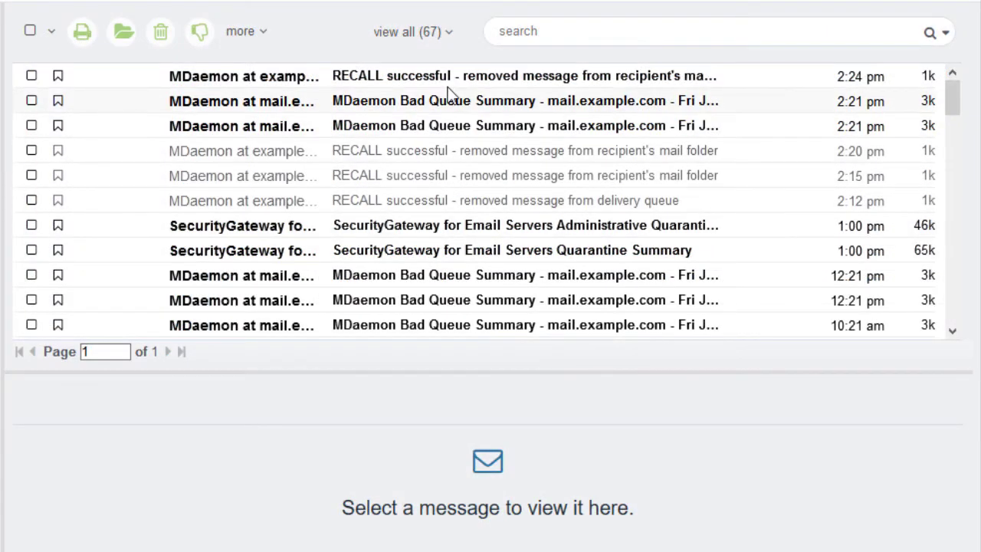
{"action": "left_click", "coordinate": [458, 77]}
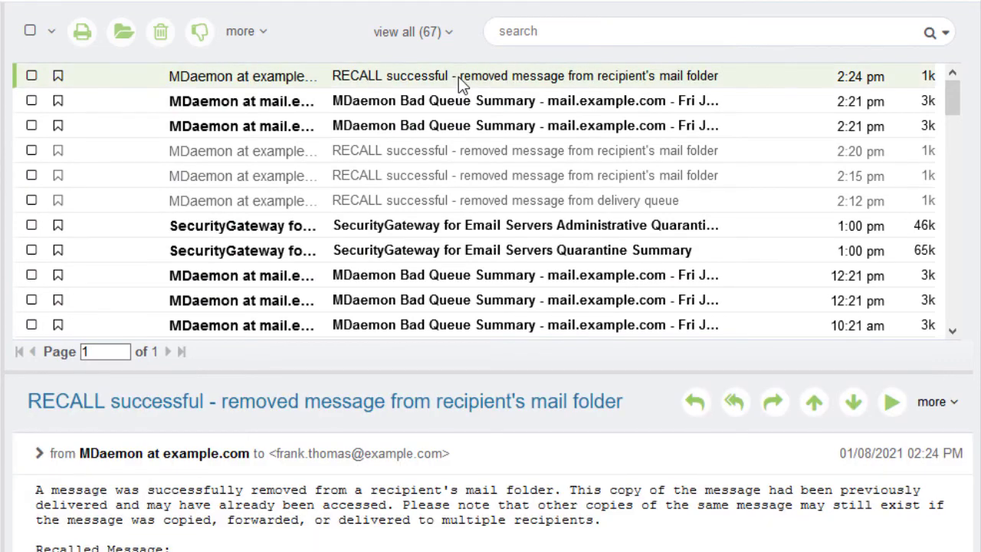